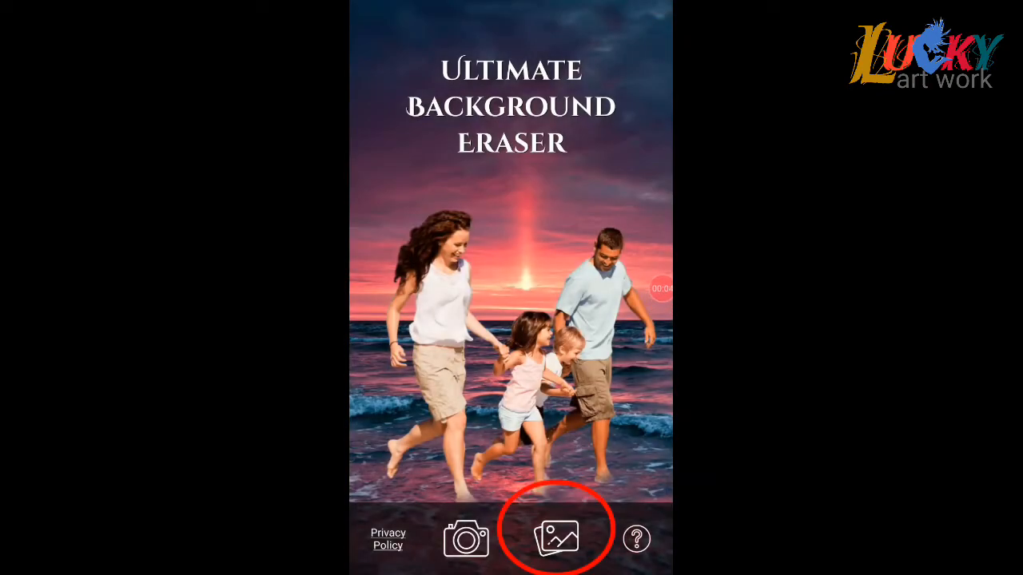
- Import the VG logo photo from the phone's gallery via Photos
left_click(554, 539)
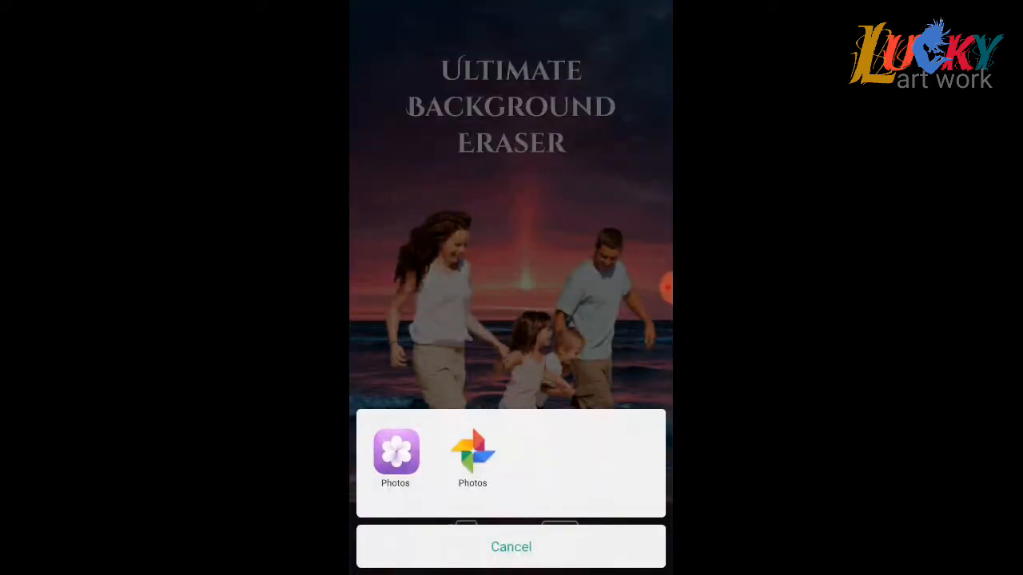
left_click(395, 457)
left_click(470, 178)
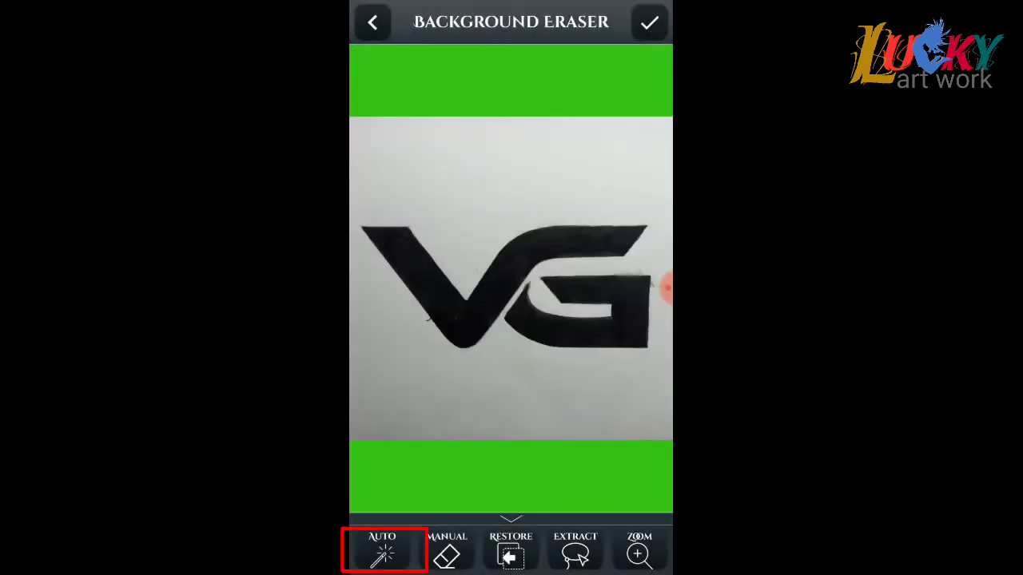
- Use AUTO erasing to remove the black V and G letters from the logo
left_click(384, 549)
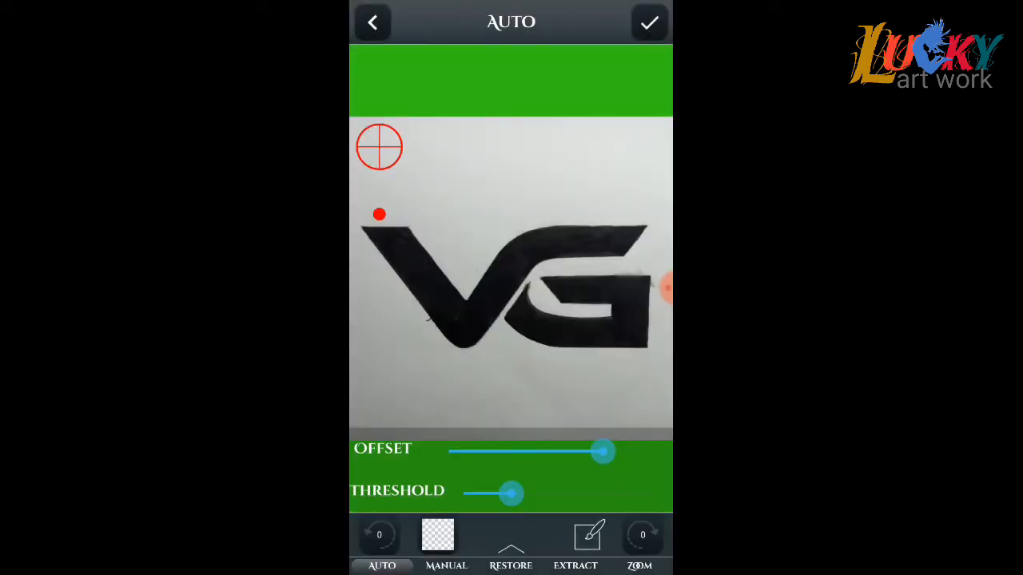
left_click_drag(448, 271, 448, 284)
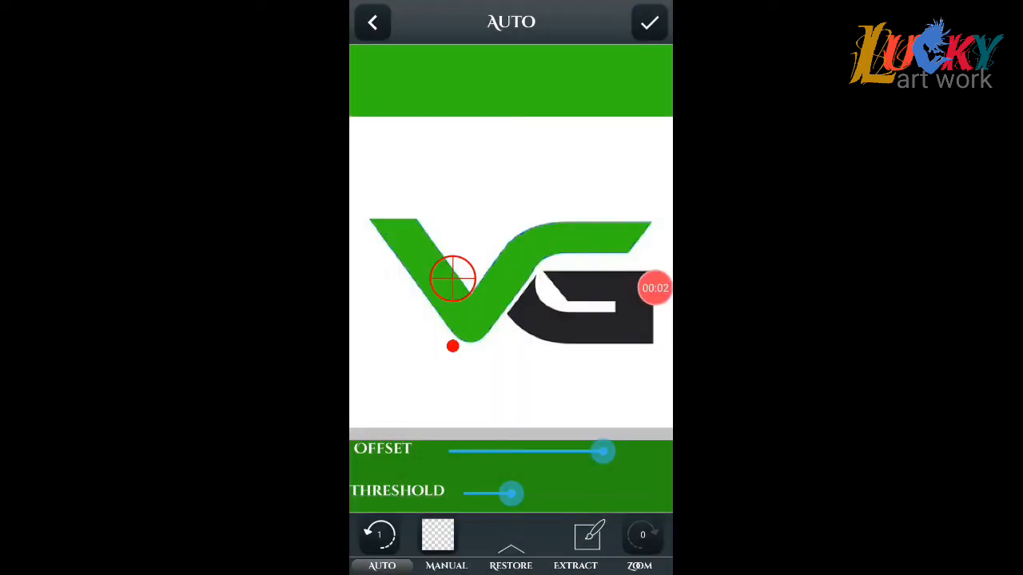
left_click_drag(454, 345, 591, 356)
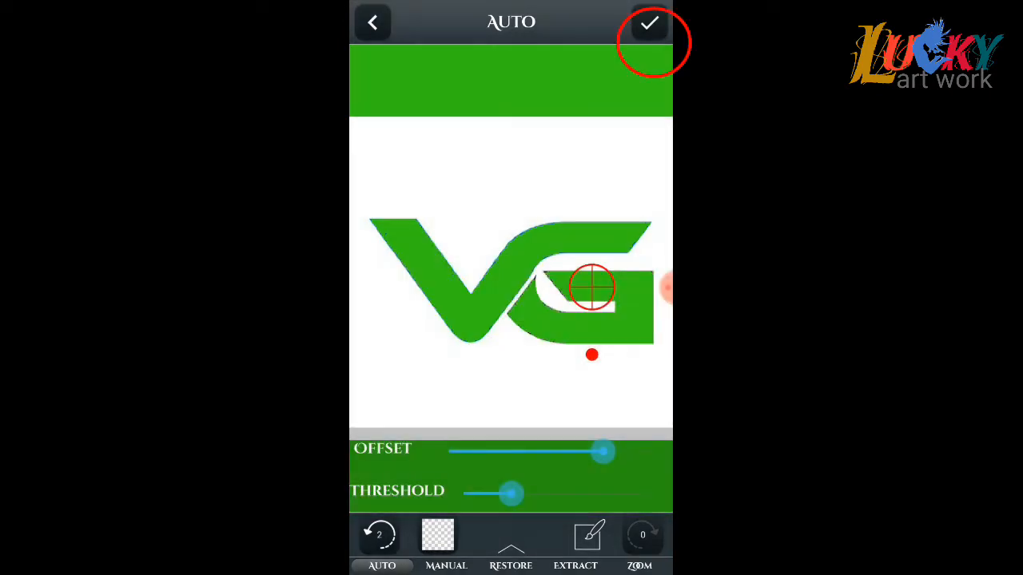
- Accept smoothing at level 2, save the cut-out as a PNG at the chosen resolution, and go to the home screen
left_click(649, 22)
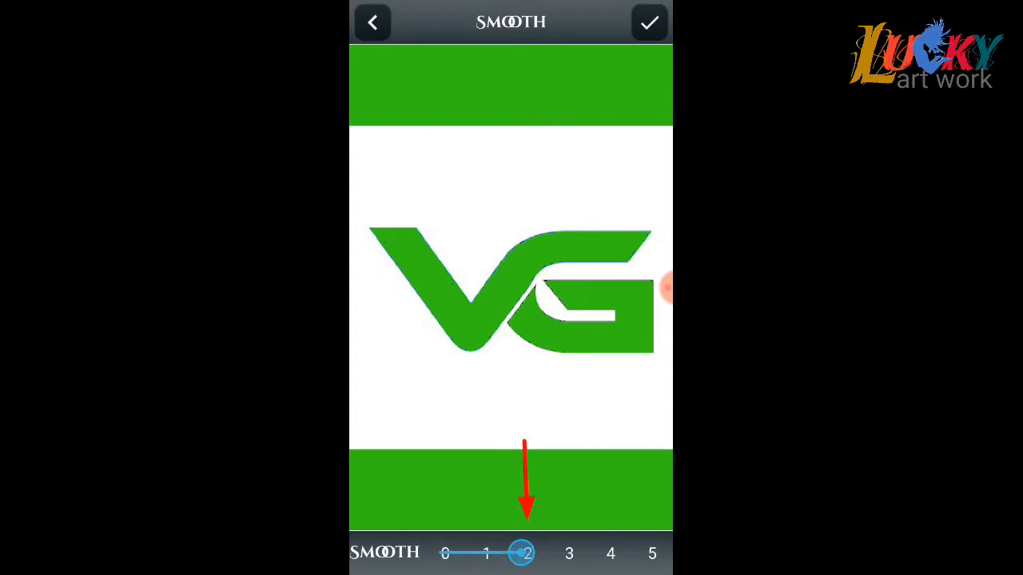
left_click(649, 22)
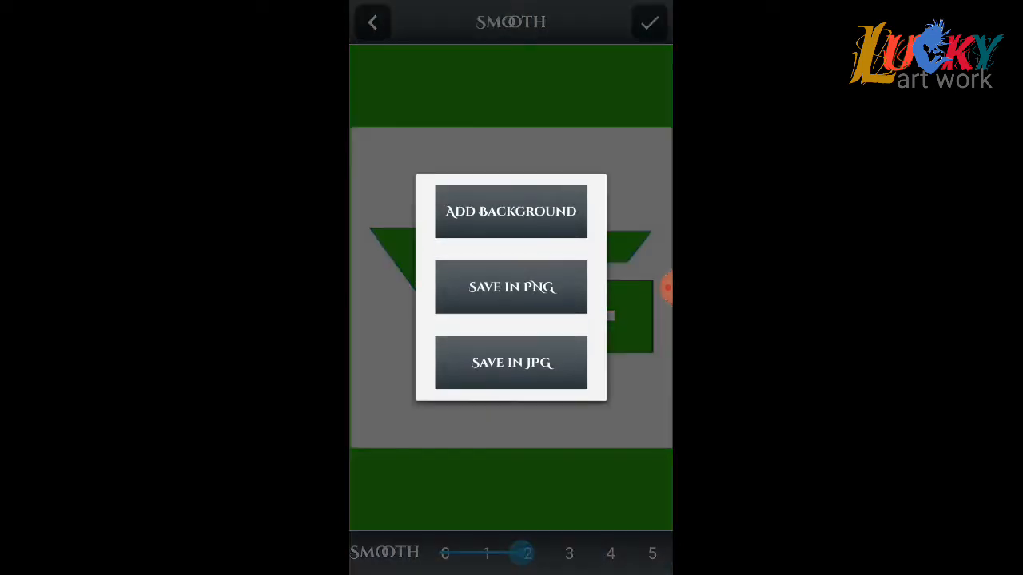
left_click(510, 287)
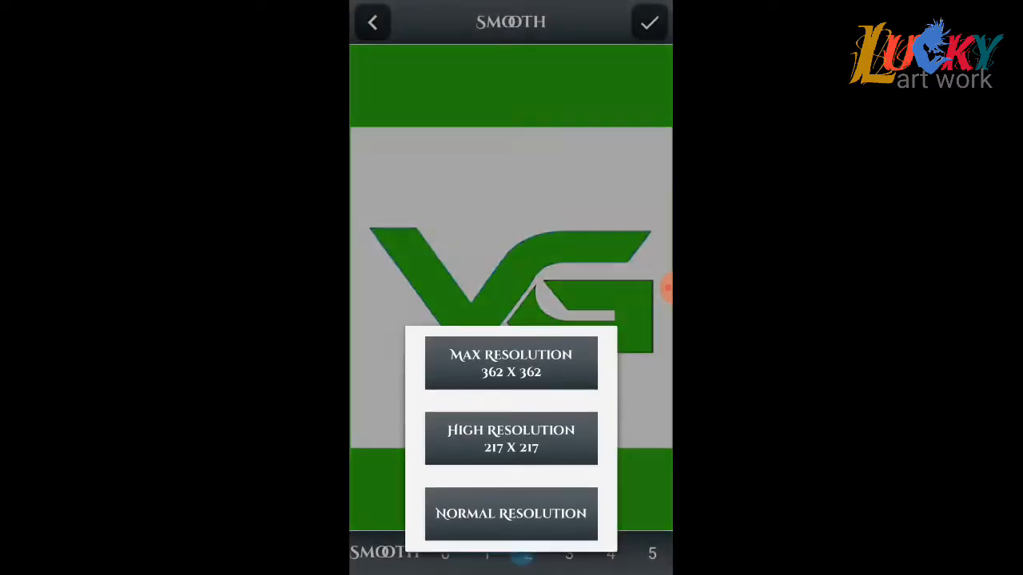
left_click(510, 212)
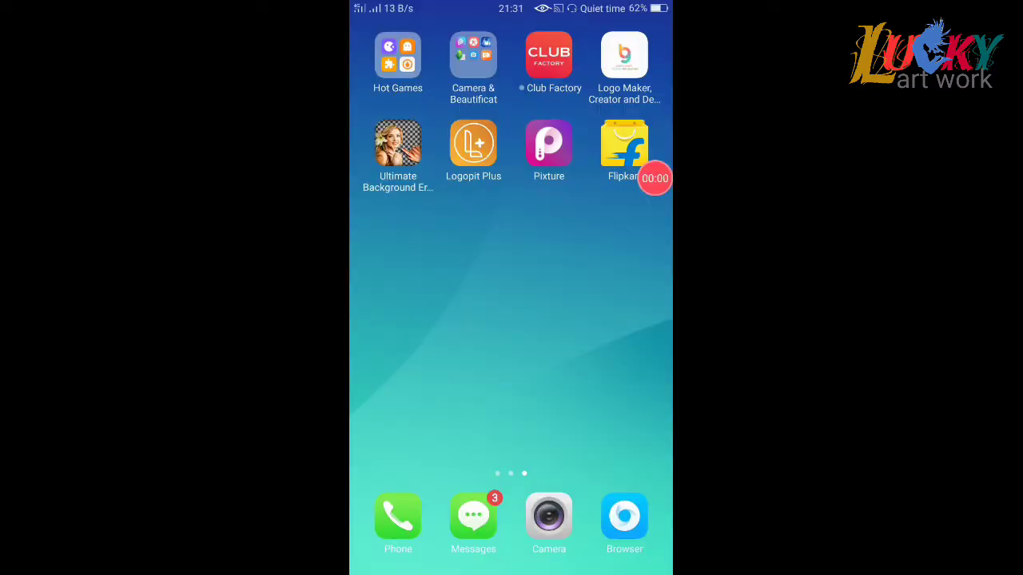
left_click_drag(400, 320, 624, 320)
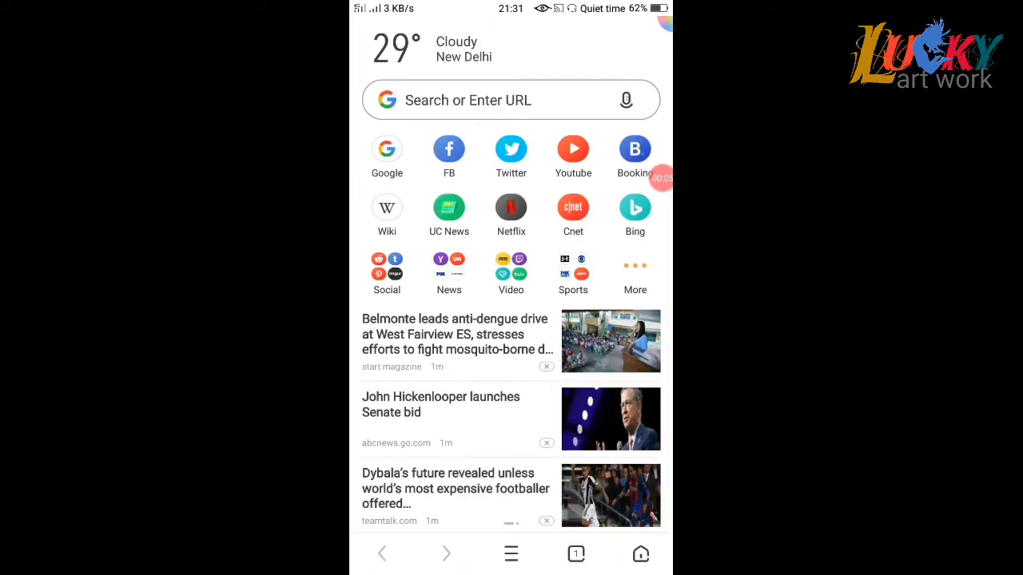
- Search 'game abstract pictures' and save a dark gaming wallpaper to the phone
left_click(479, 99)
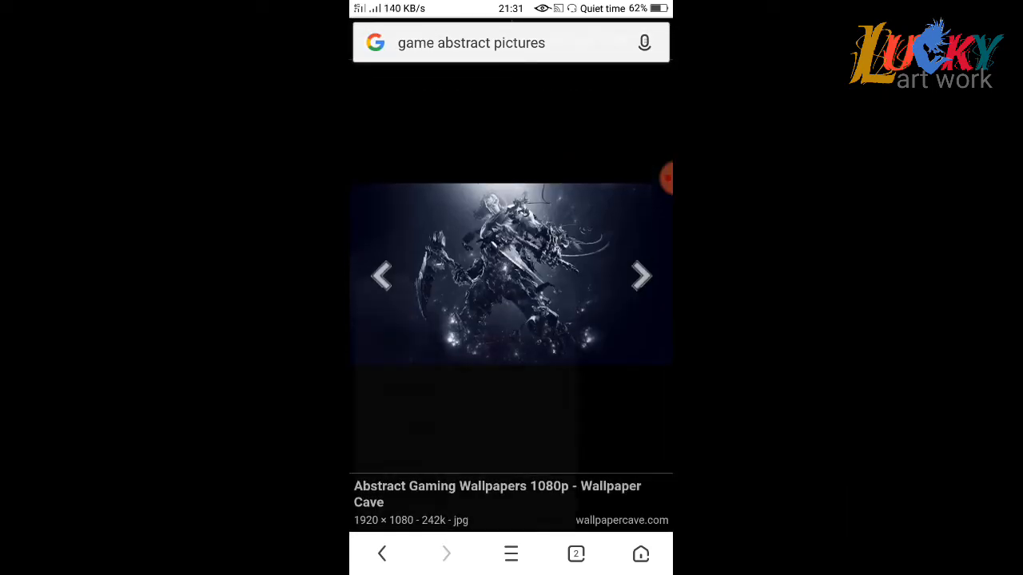
left_click(423, 304)
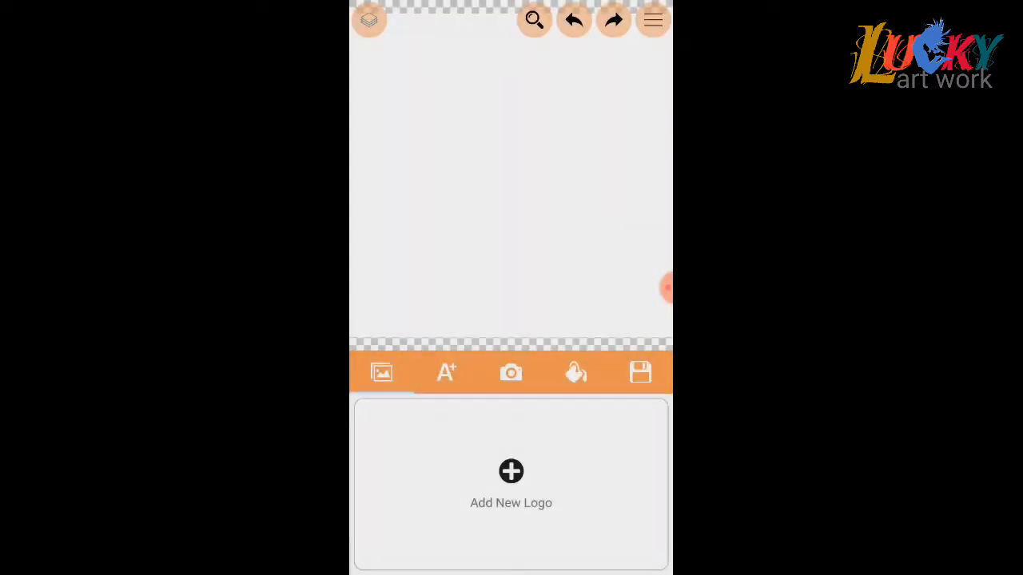
- Add the saved VG cut-out from the gallery album and enlarge it to fill the canvas
left_click(603, 504)
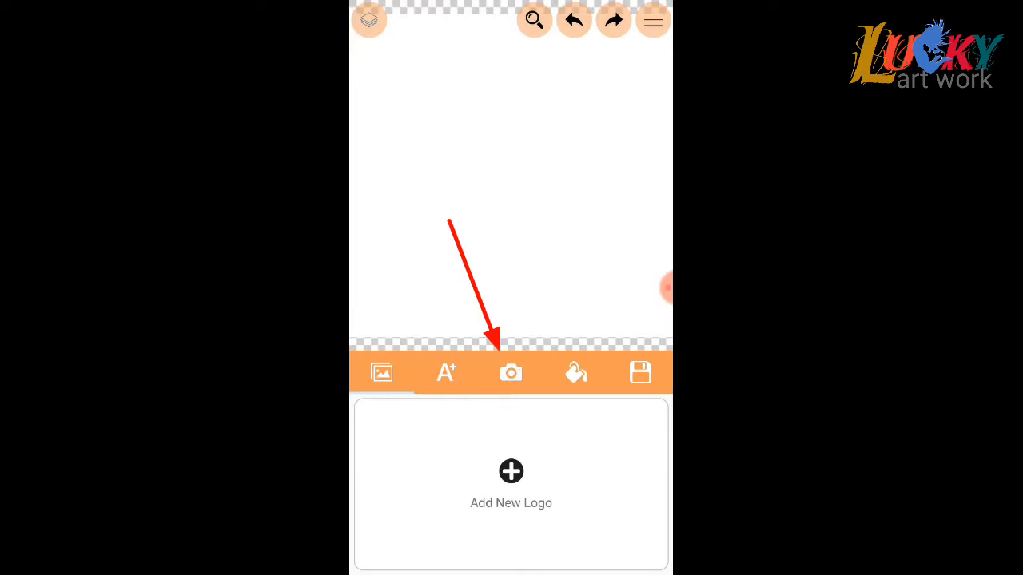
left_click(511, 373)
left_click(591, 483)
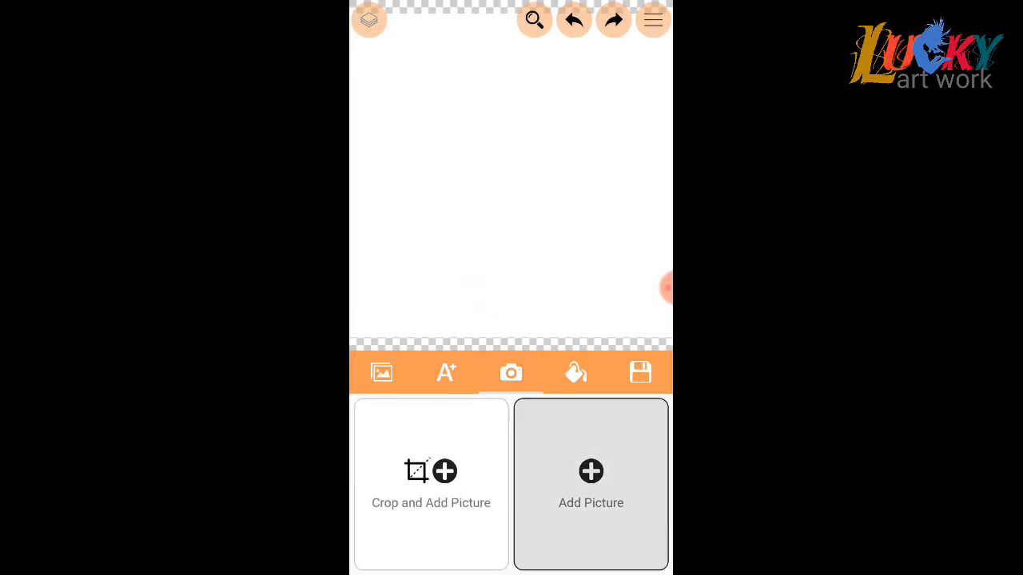
left_click(453, 287)
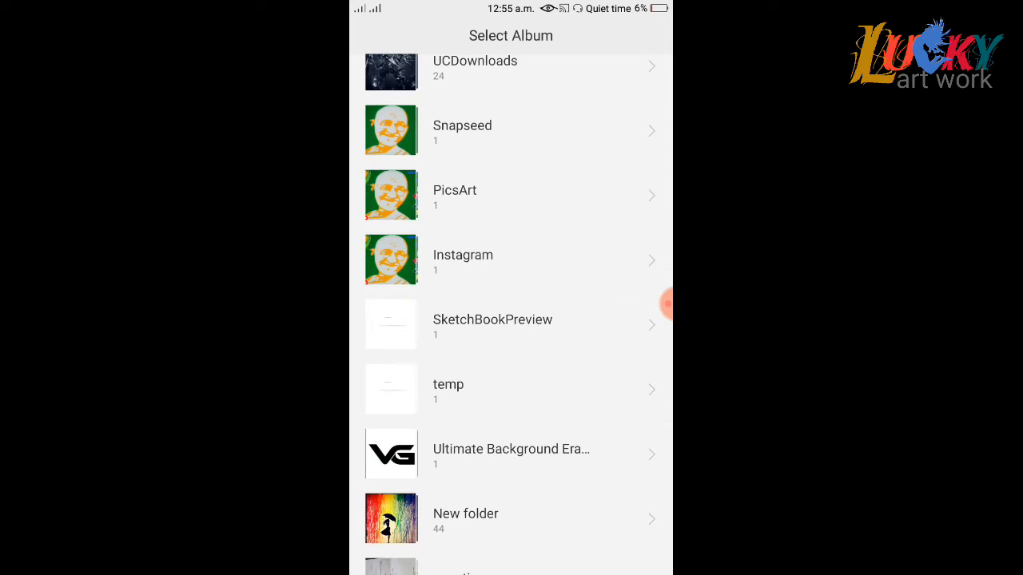
left_click(511, 455)
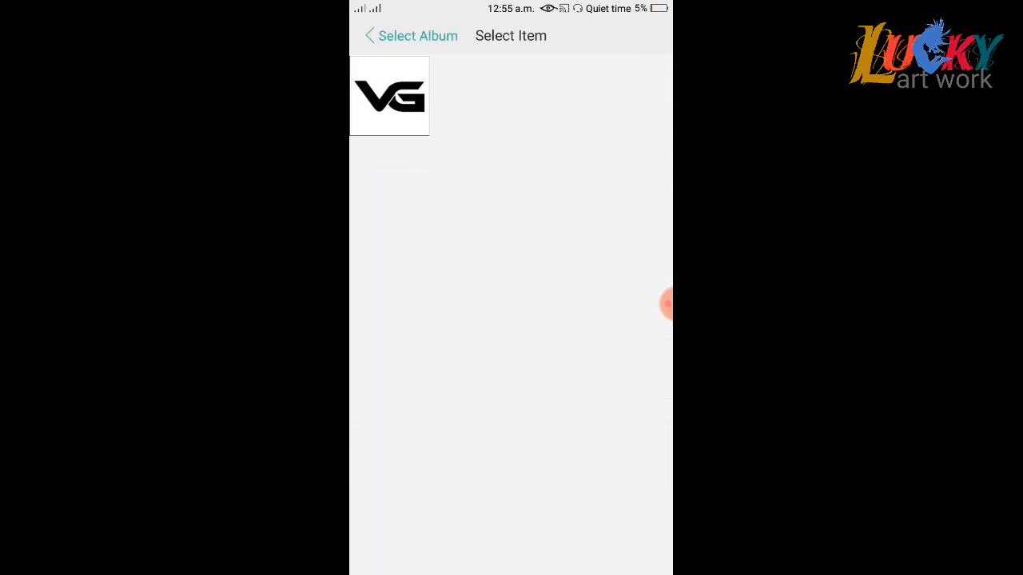
left_click(389, 96)
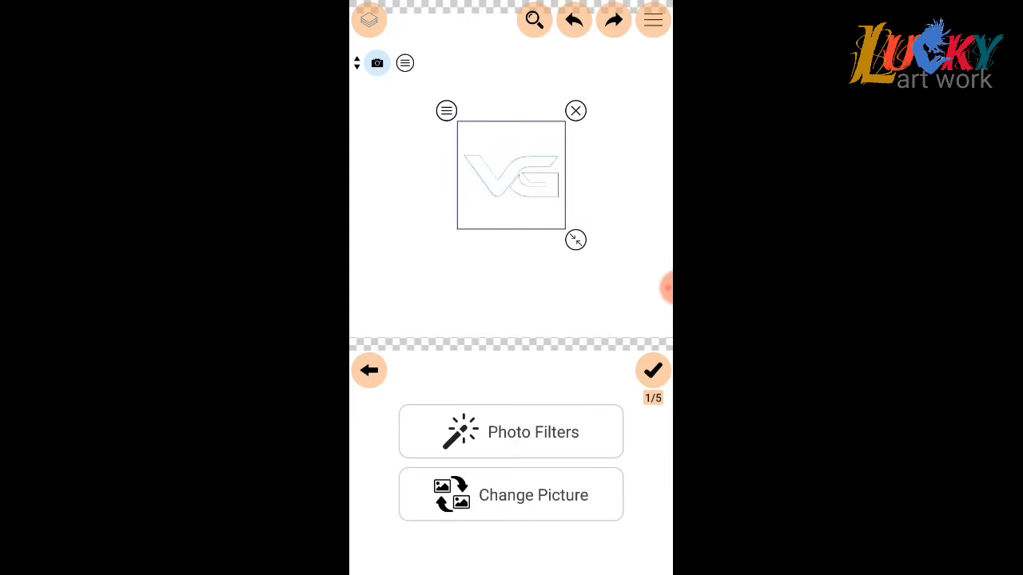
left_click_drag(575, 240, 675, 340)
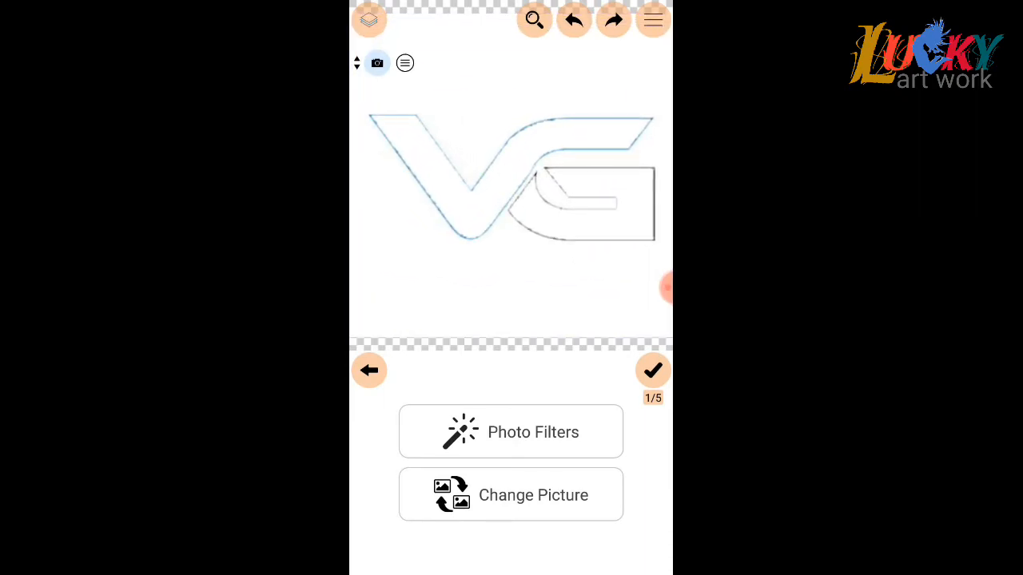
- Advance past layer edits and add the dark warrior image from the UCDownloads gallery album
left_click(652, 370)
left_click(653, 370)
left_click(653, 370)
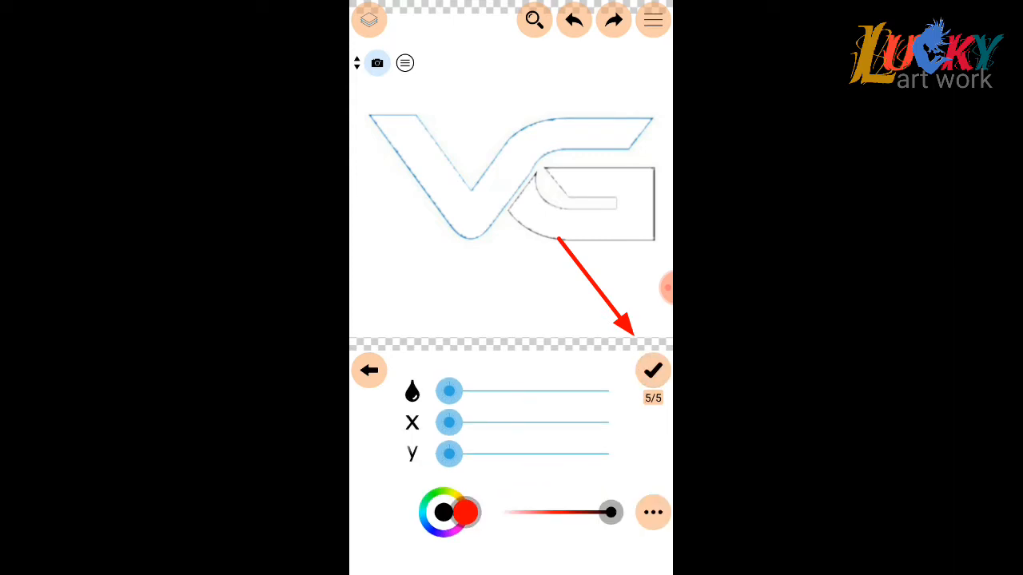
left_click(653, 370)
left_click(590, 480)
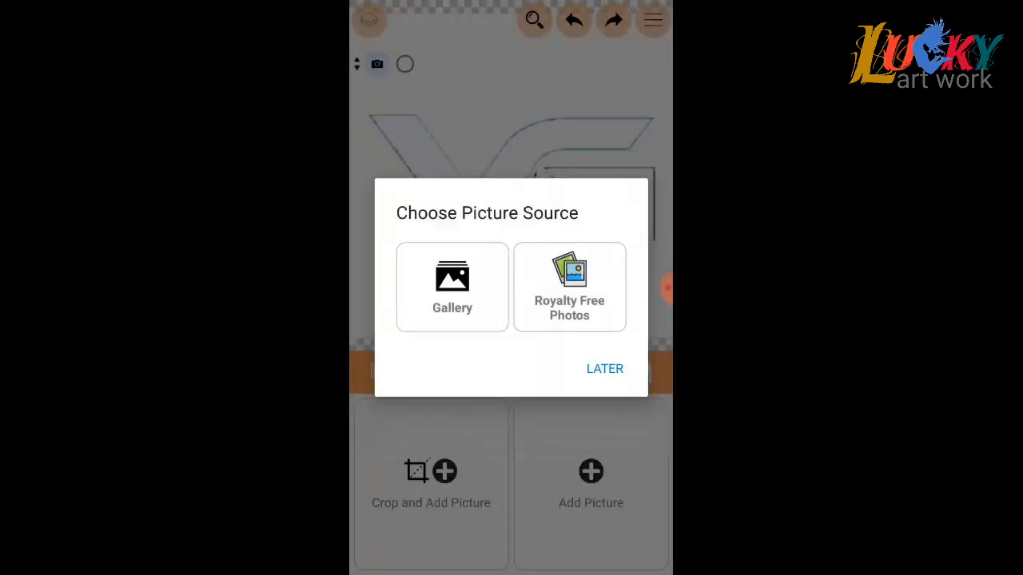
left_click(452, 287)
left_click(512, 271)
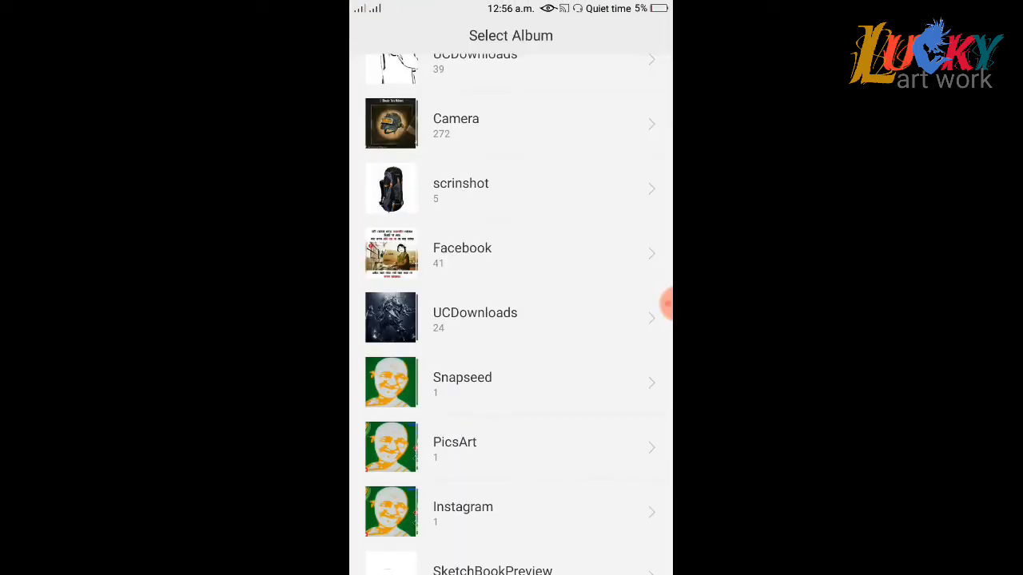
left_click(511, 318)
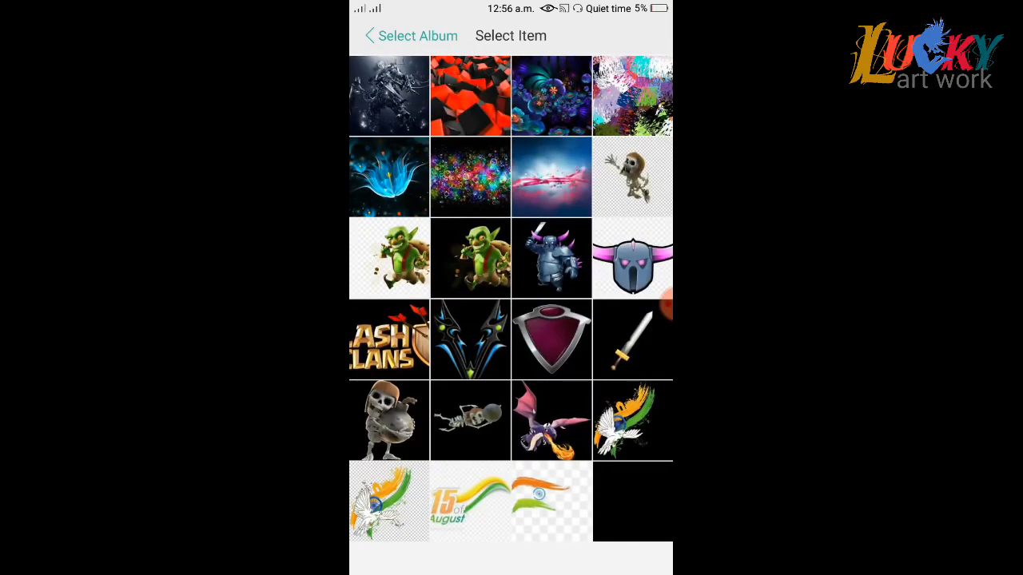
left_click(389, 95)
- Enlarge the warrior image, send it to back so it fills the letters, and shift the texture
left_click_drag(575, 216, 624, 248)
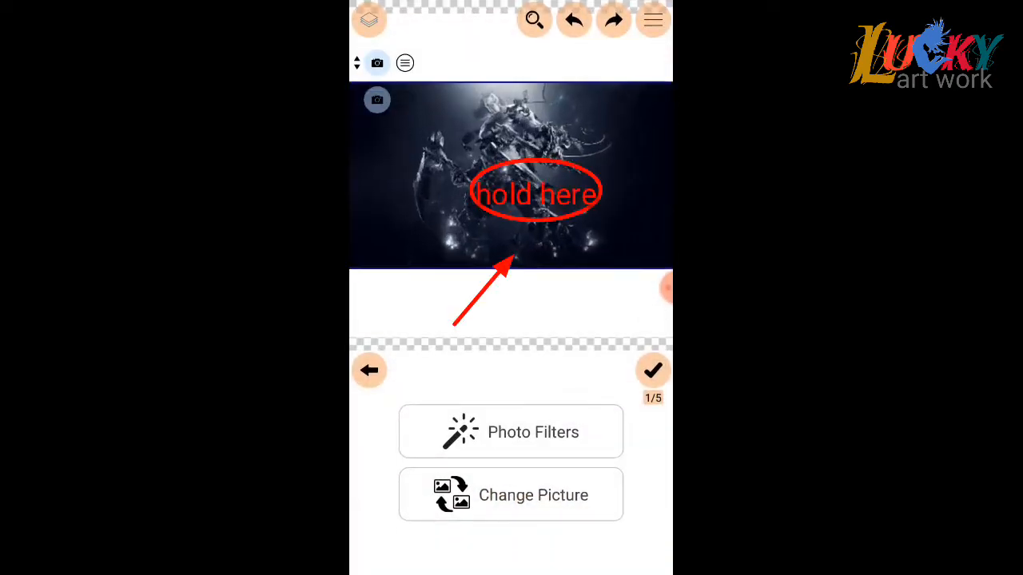
left_click(527, 191)
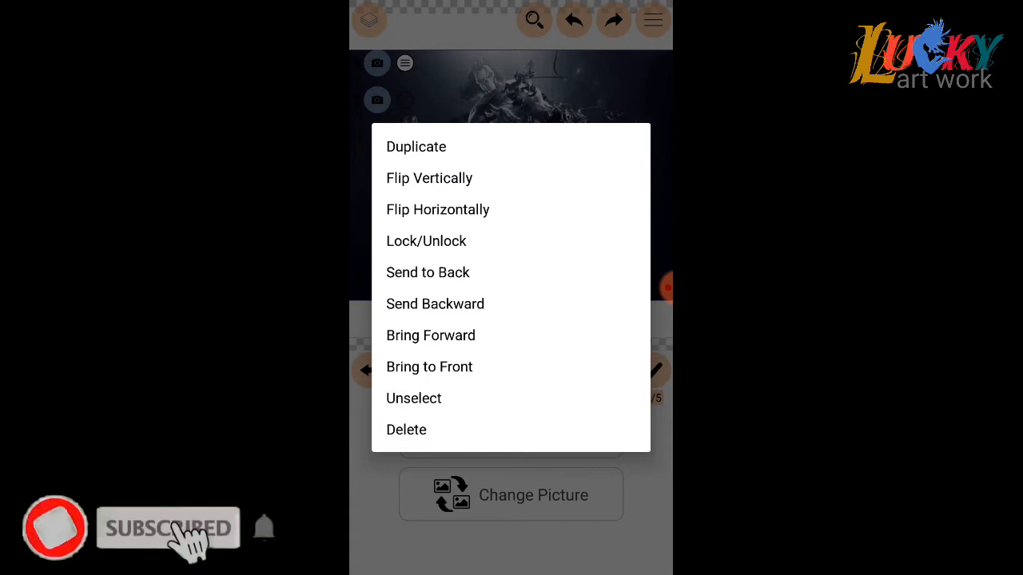
left_click(427, 273)
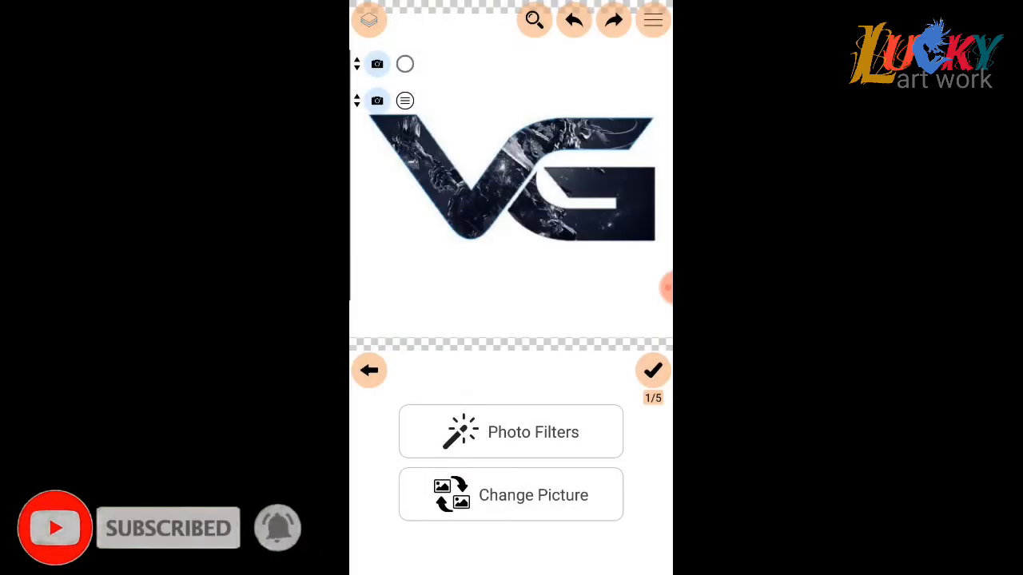
left_click_drag(512, 180, 559, 180)
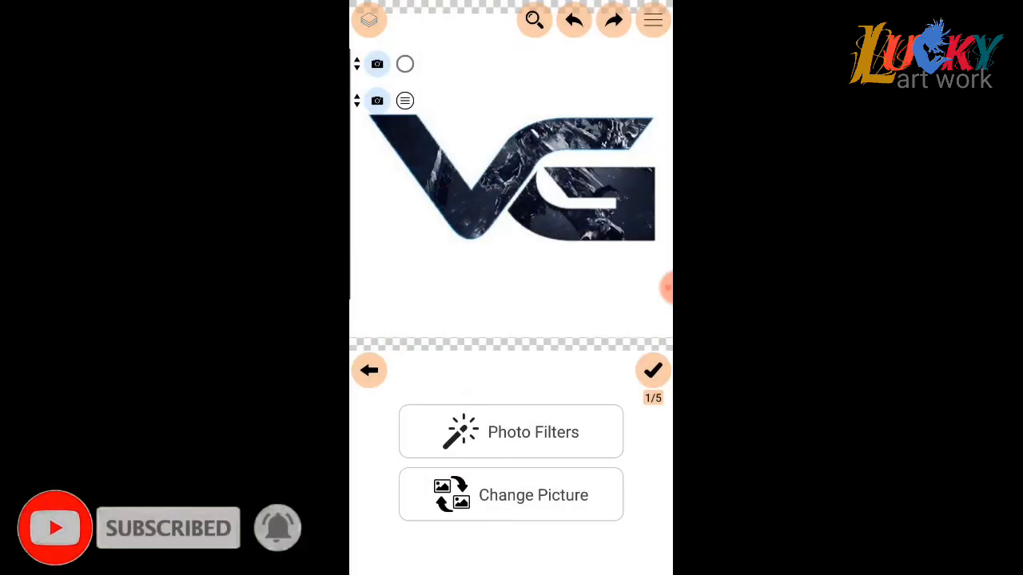
- Download the textured VG logo as a JPG from the Save menu and return to the home screen
left_click(653, 19)
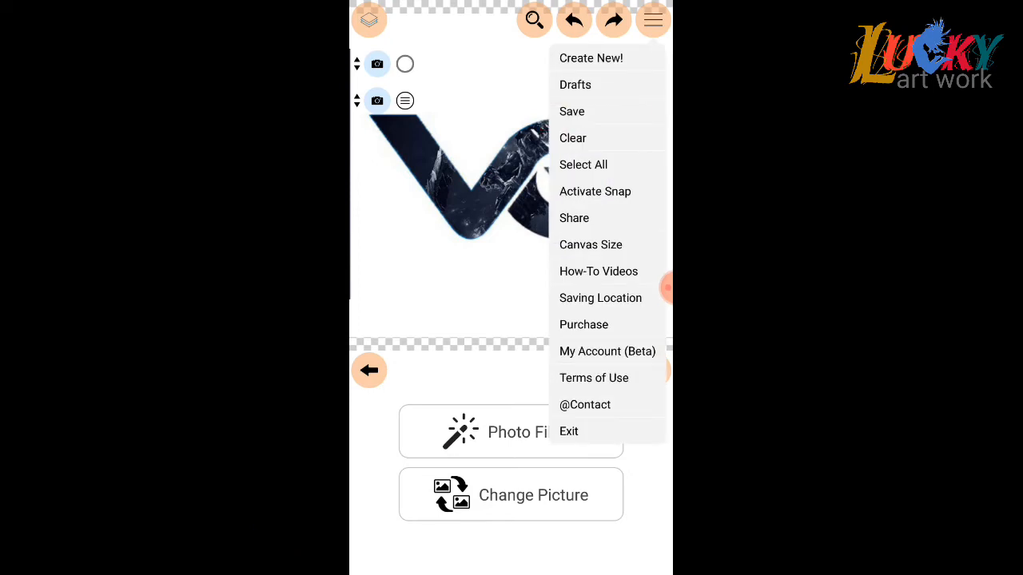
left_click(572, 111)
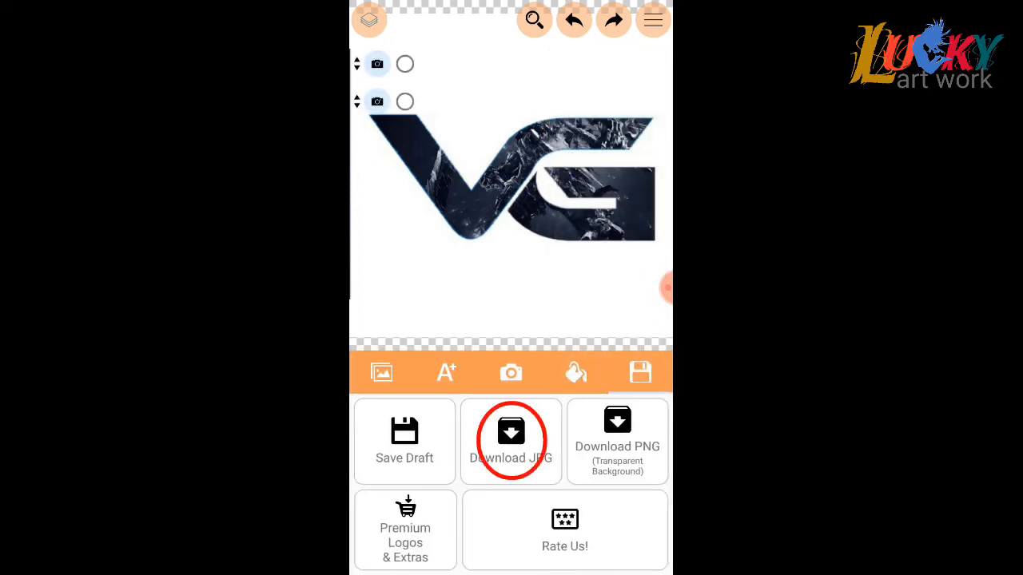
left_click(512, 441)
left_click(511, 354)
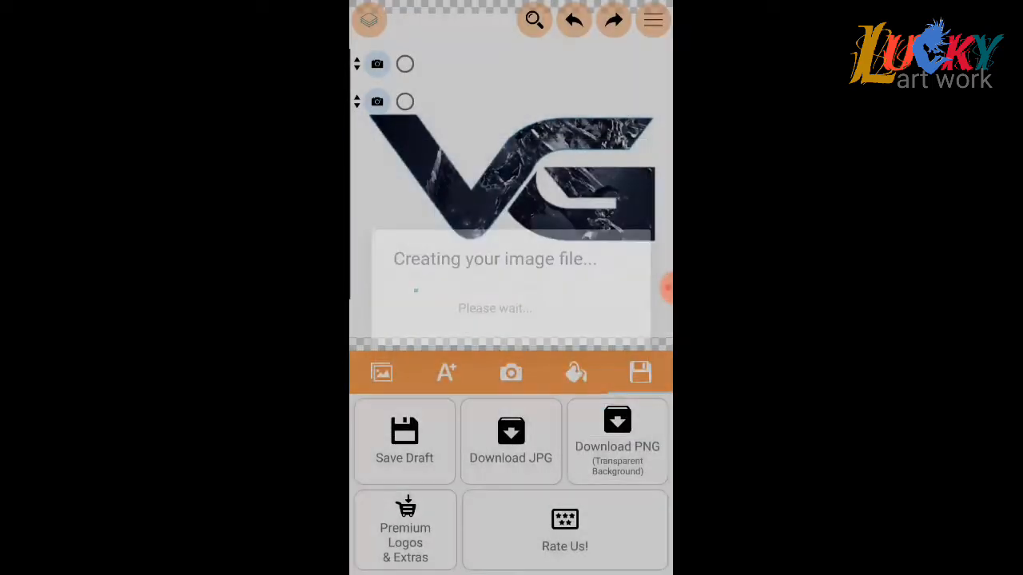
key("Home")
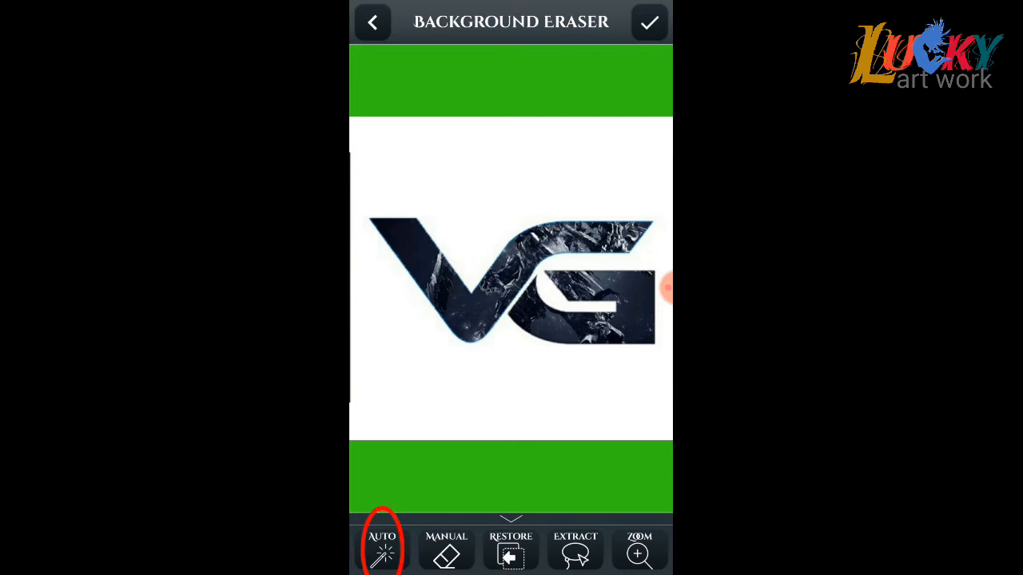
- Auto-erase the white background around the textured letters and accept to move to smoothing
left_click(382, 550)
left_click_drag(379, 214, 421, 184)
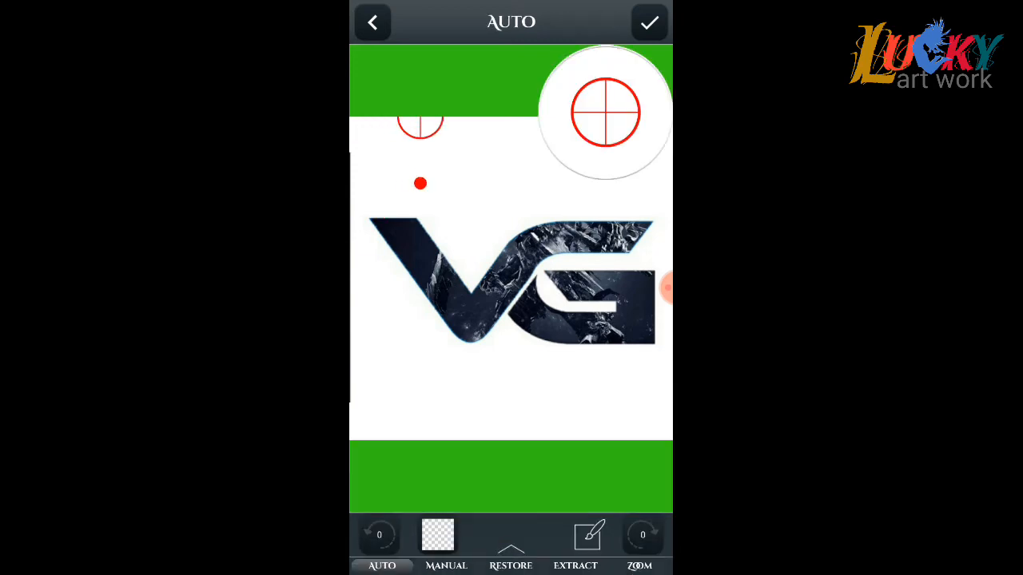
left_click_drag(481, 242, 481, 264)
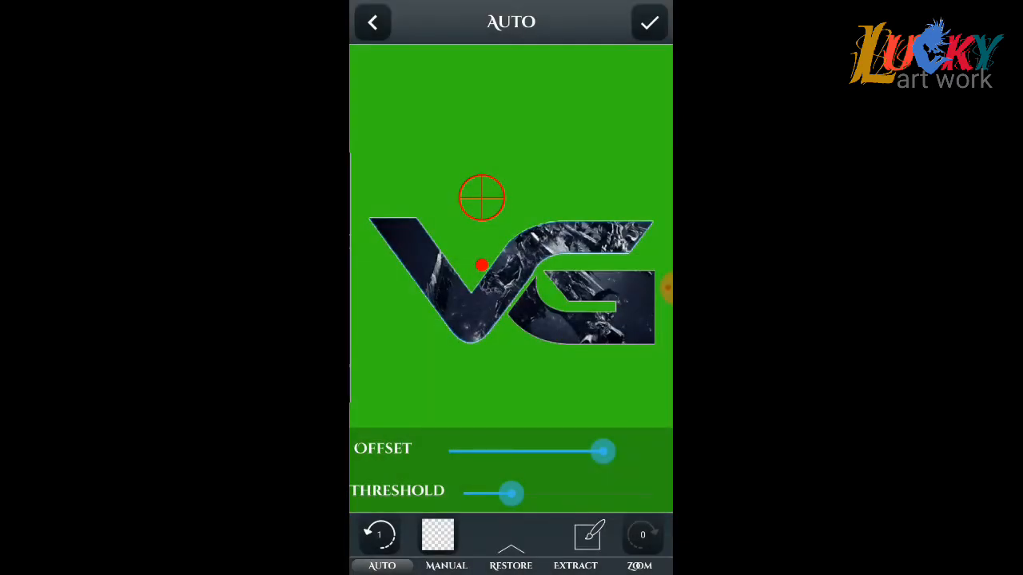
left_click(649, 22)
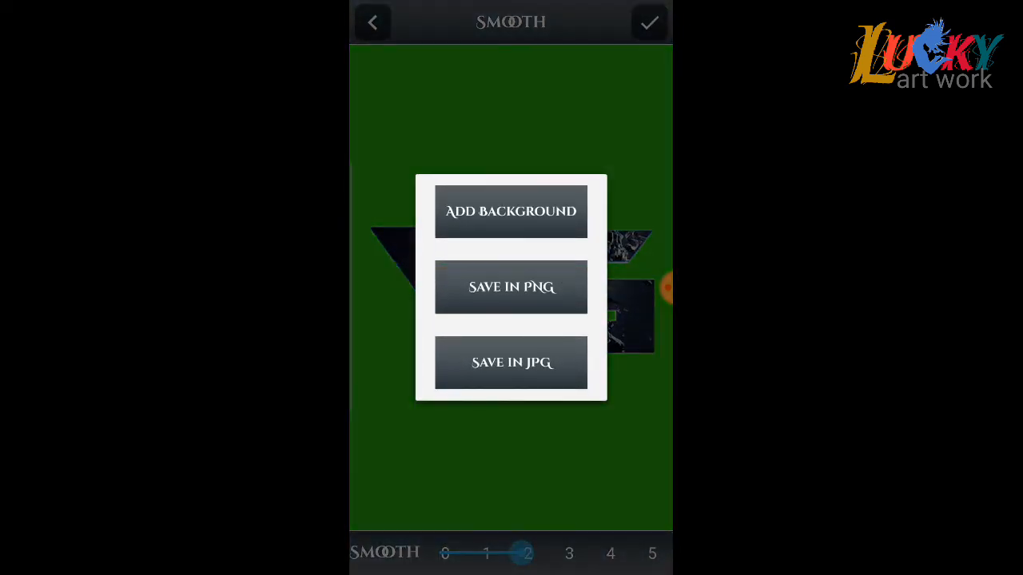
- Save the logo as a transparent PNG at Max Resolution 1080 x 1080
left_click(511, 287)
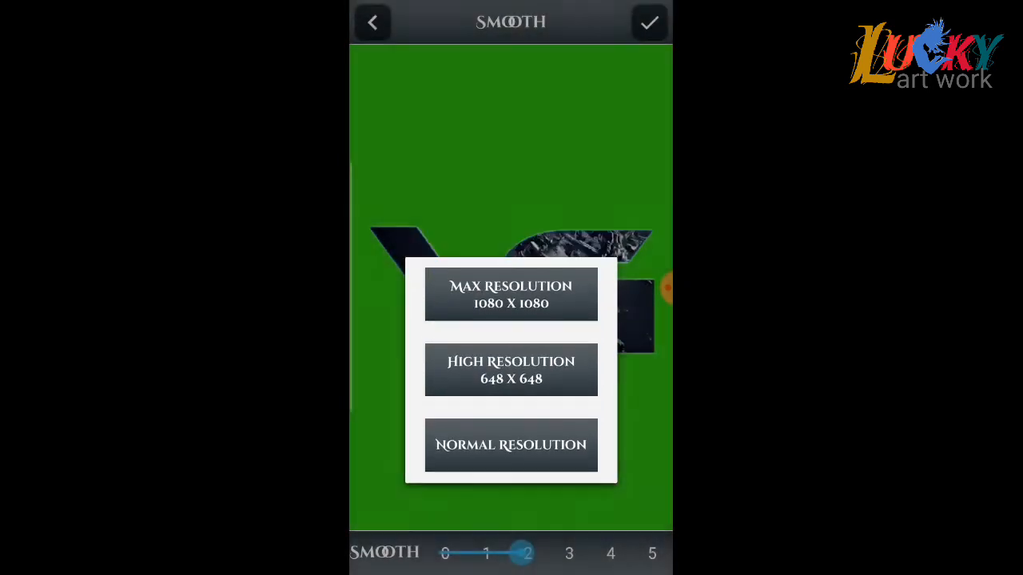
left_click(511, 212)
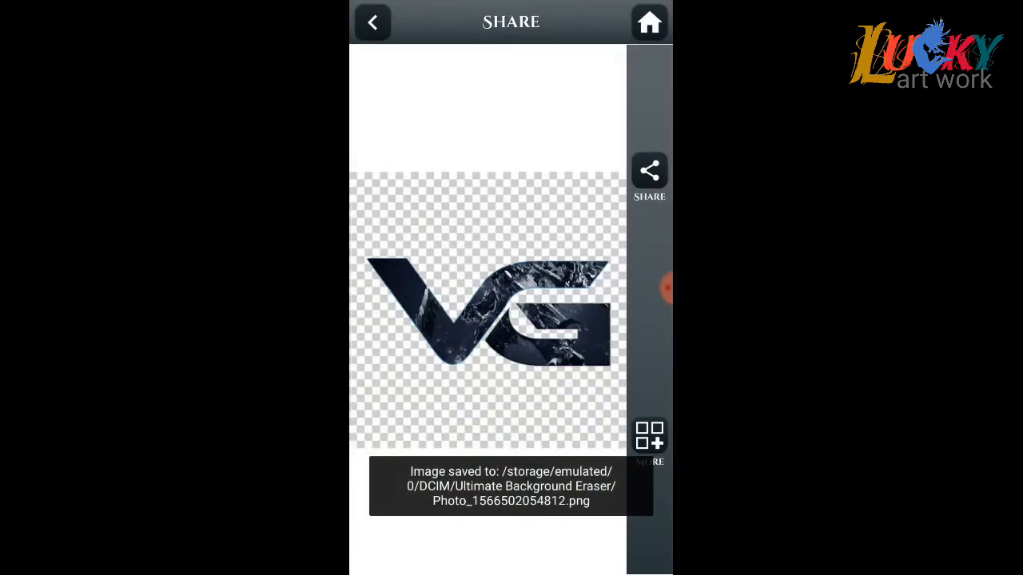